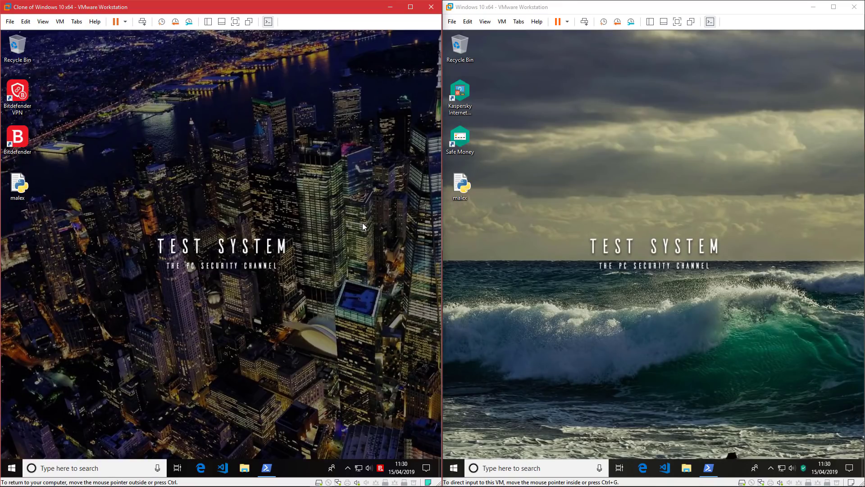
Step: Open Bitdefender on the left machine, then Kaspersky's main window and tray options on the right
click(17, 137)
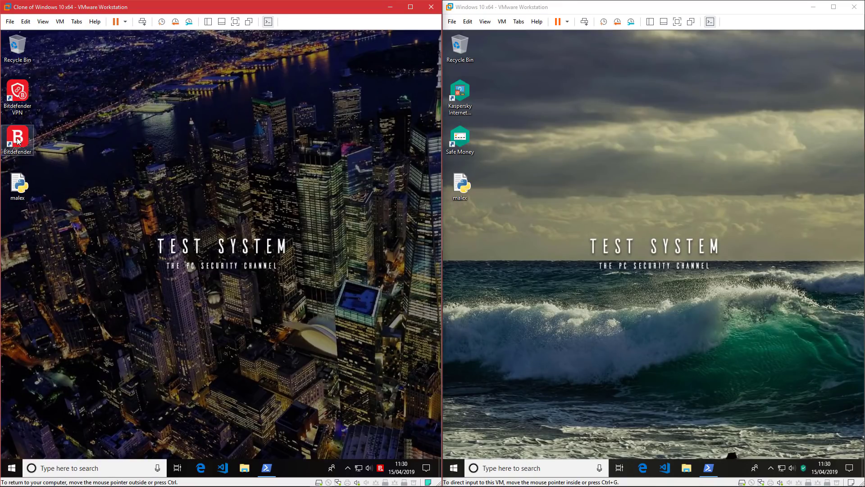
click(803, 467)
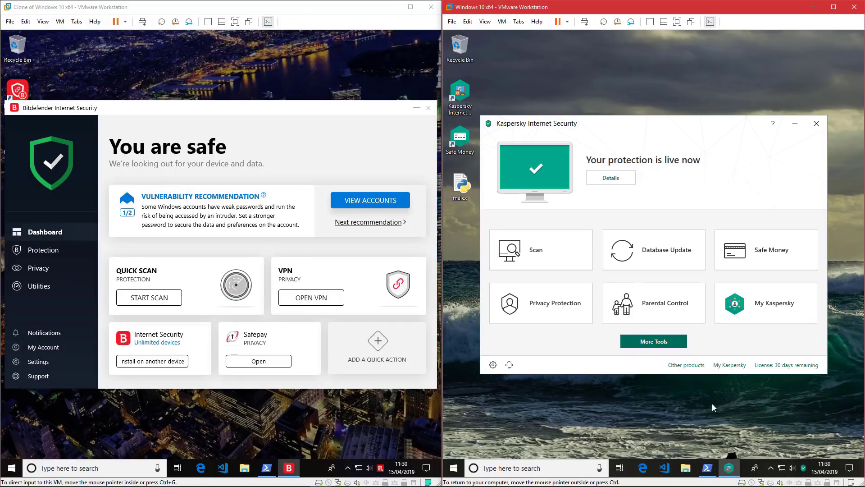
right_click(803, 470)
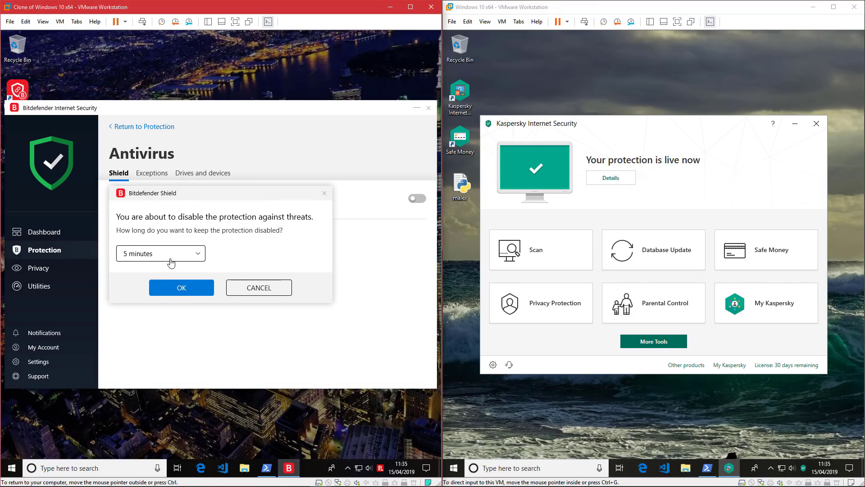
Step: Turn Bitdefender's Shield off 'Until system restart' and pause Kaspersky until application restart, confirming with Continue
click(170, 260)
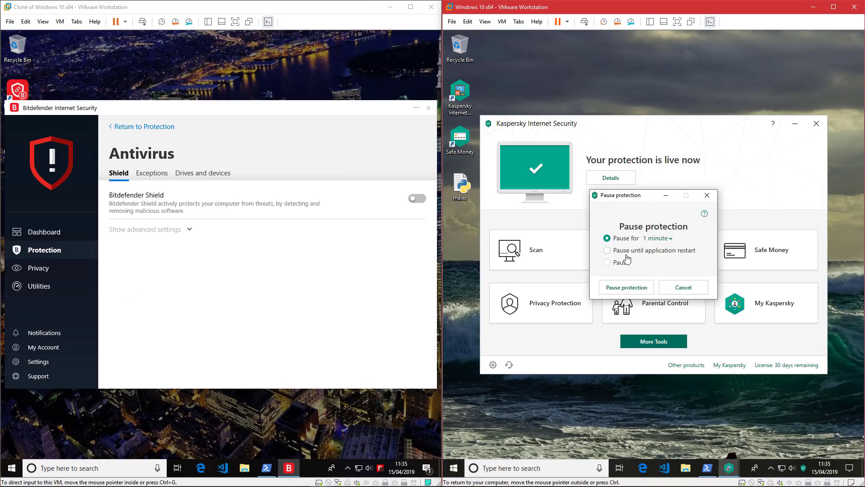
click(627, 250)
click(627, 288)
click(700, 303)
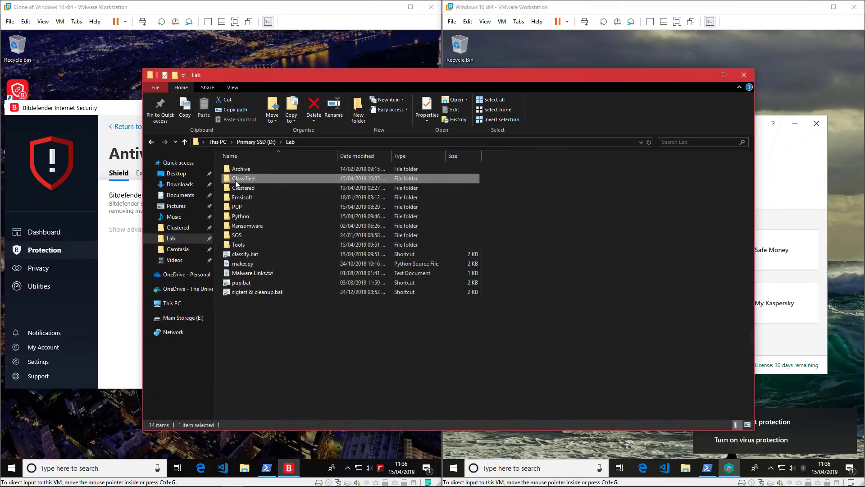
Step: Inspect the Classified samples, copy the folder to both VM desktops, and close the Lab window
double_click(236, 180)
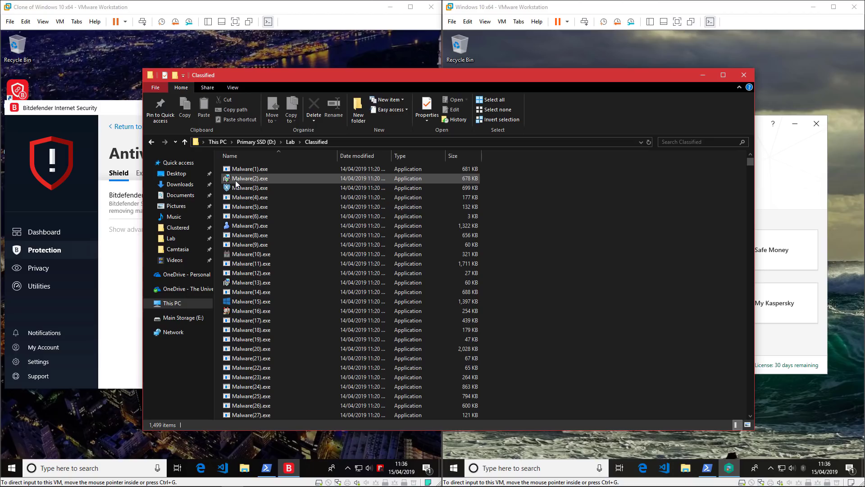
key(BackSpace)
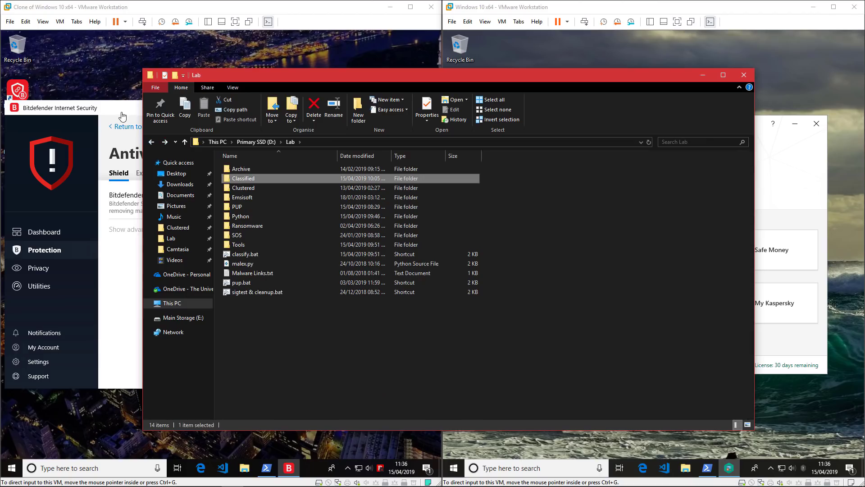
drag(236, 187, 59, 58)
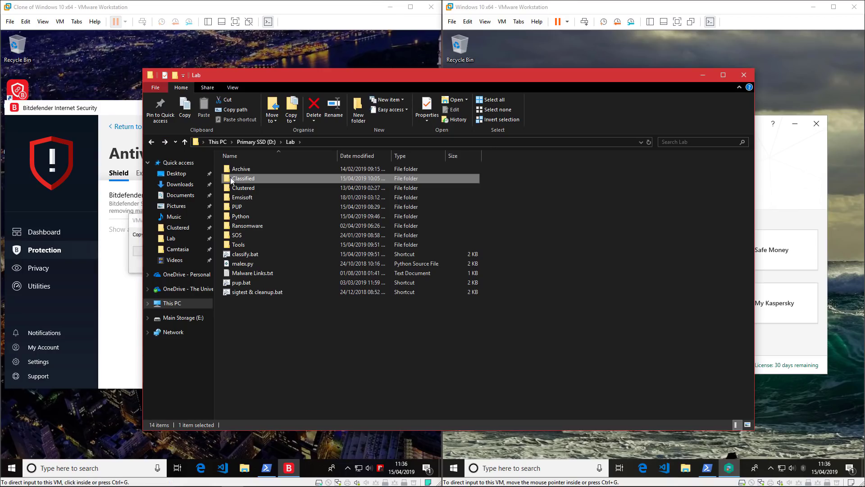
drag(236, 181, 506, 55)
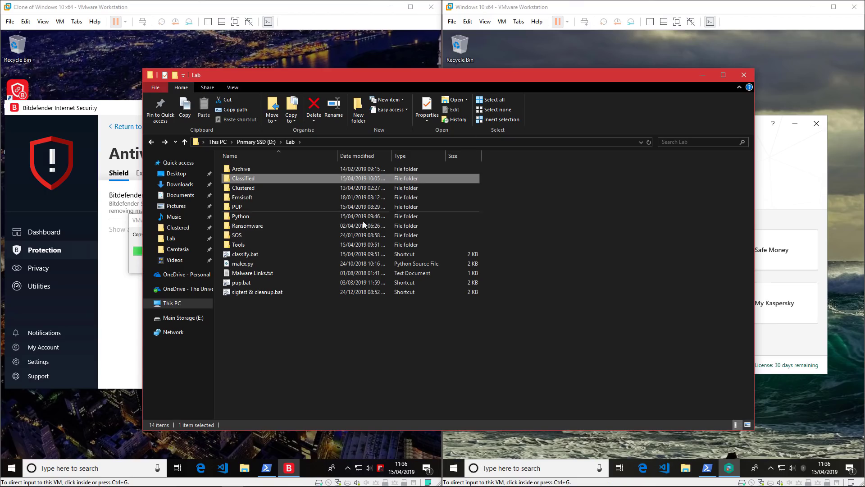
click(744, 75)
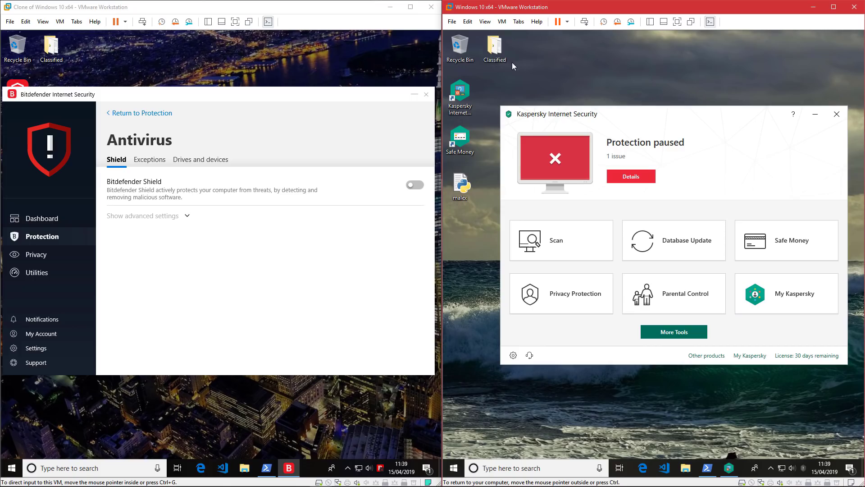
Step: Restore the PowerShell windows on both the left and right machines
click(272, 472)
click(272, 471)
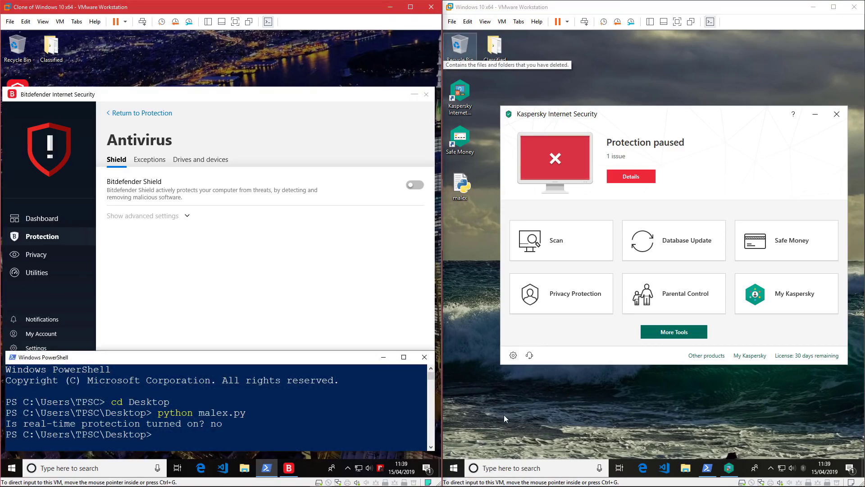
click(707, 468)
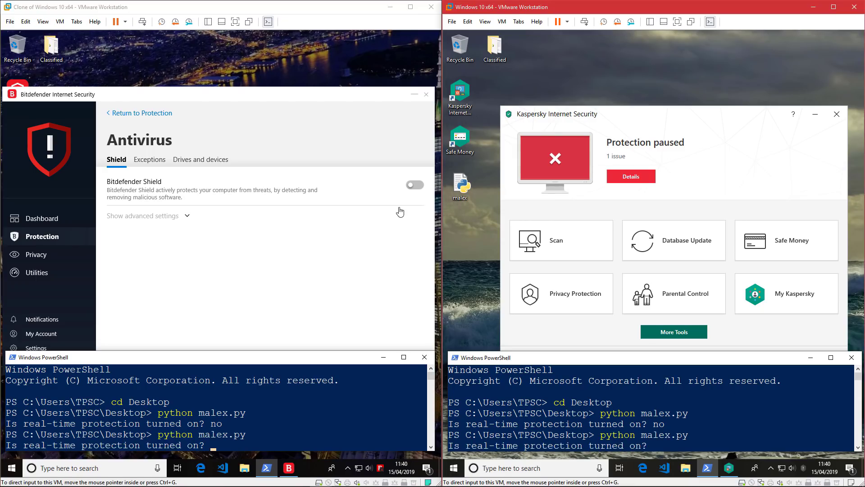
Step: Switch Bitdefender's Shield back on, check Dashboard and Protection, then close Bitdefender
click(414, 183)
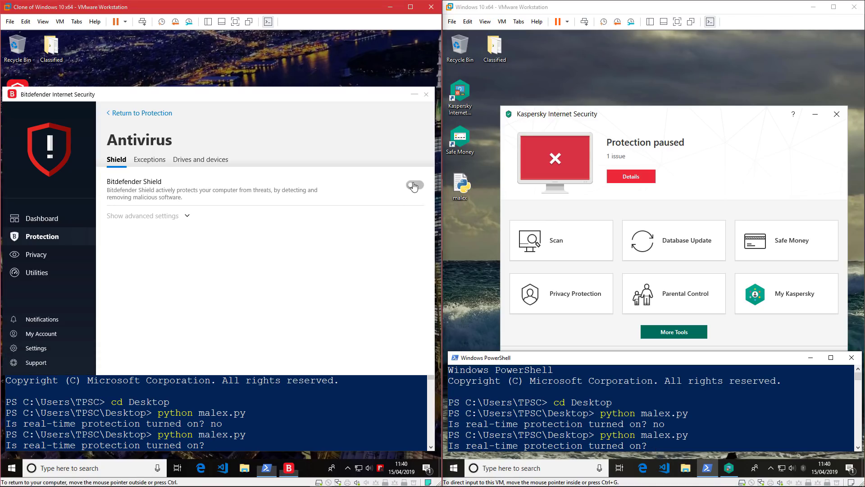
click(43, 220)
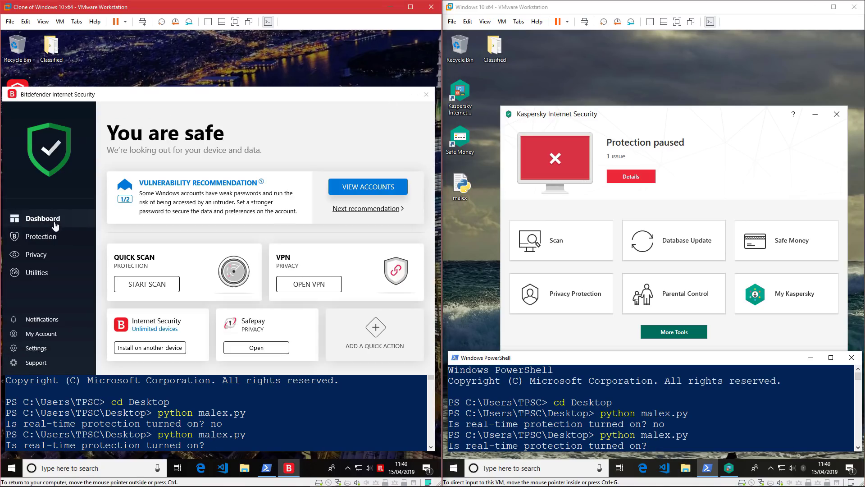
click(47, 236)
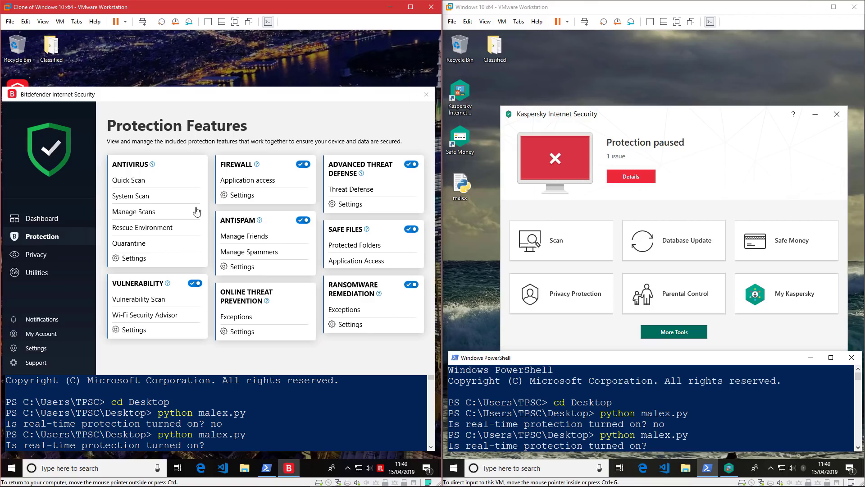
click(426, 95)
Step: Review Kaspersky's Settings > Protection components to confirm each one is On
drag(694, 116, 684, 73)
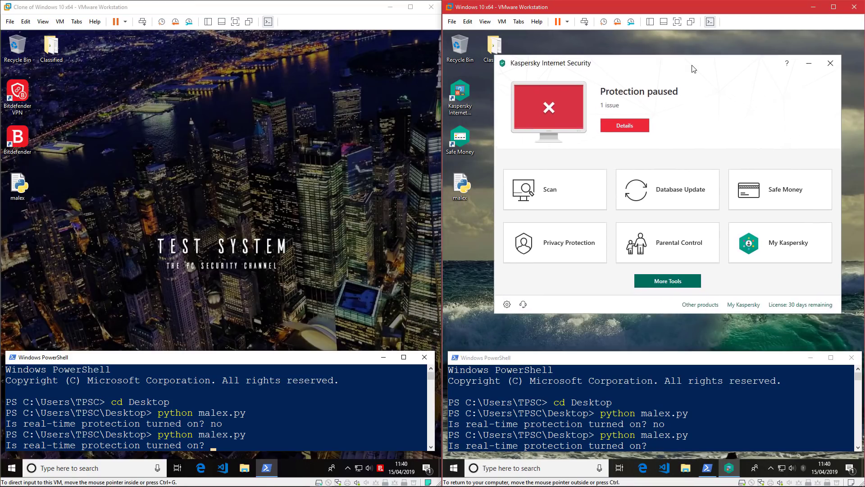
click(504, 312)
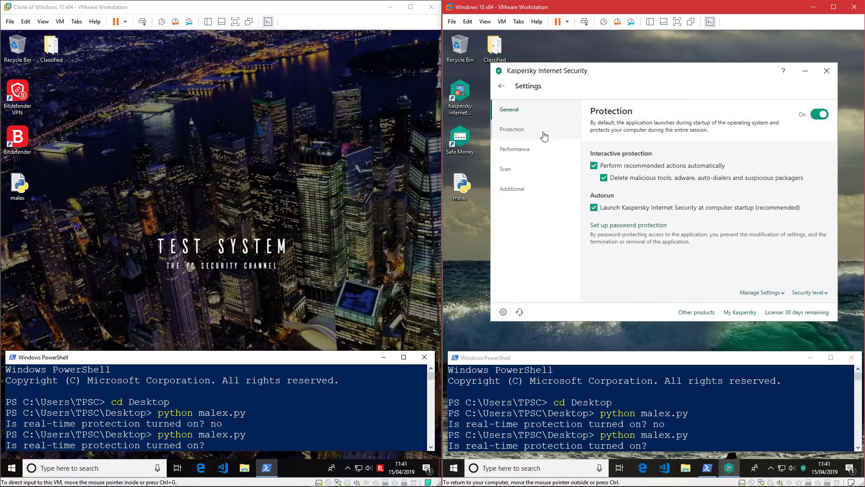
click(544, 131)
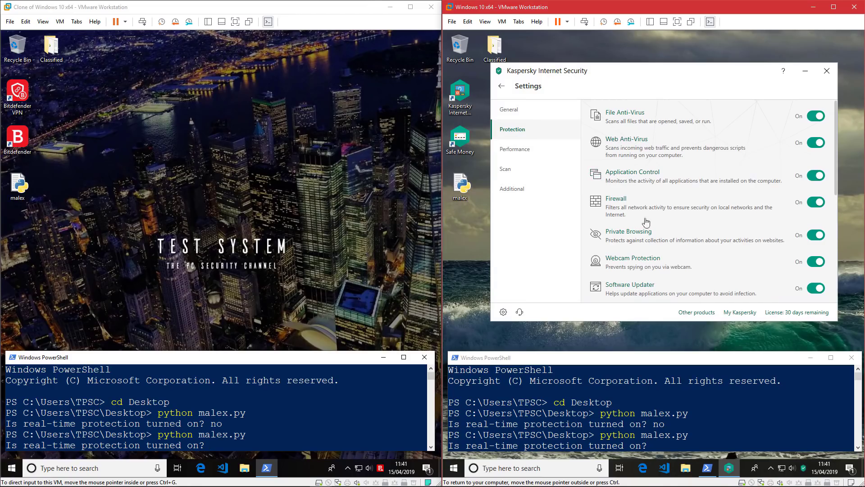
Step: Close Kaspersky and launch Task Manager on both the right and left machines
click(827, 71)
right_click(724, 469)
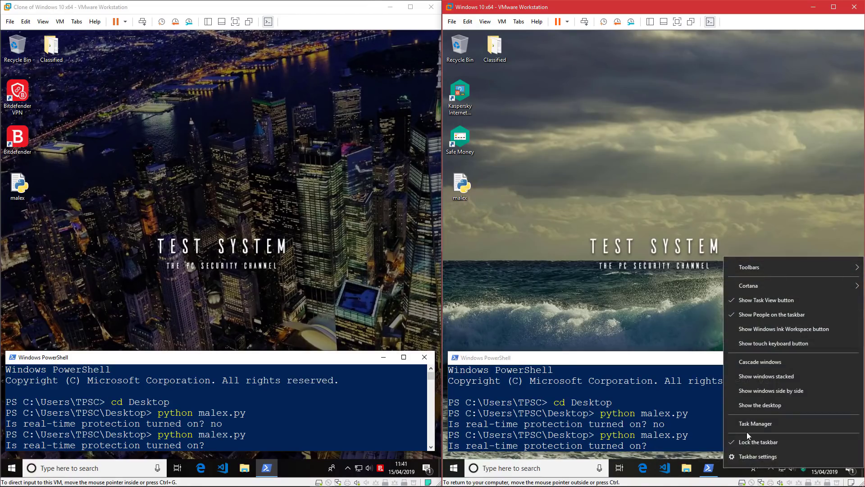
click(747, 430)
click(303, 471)
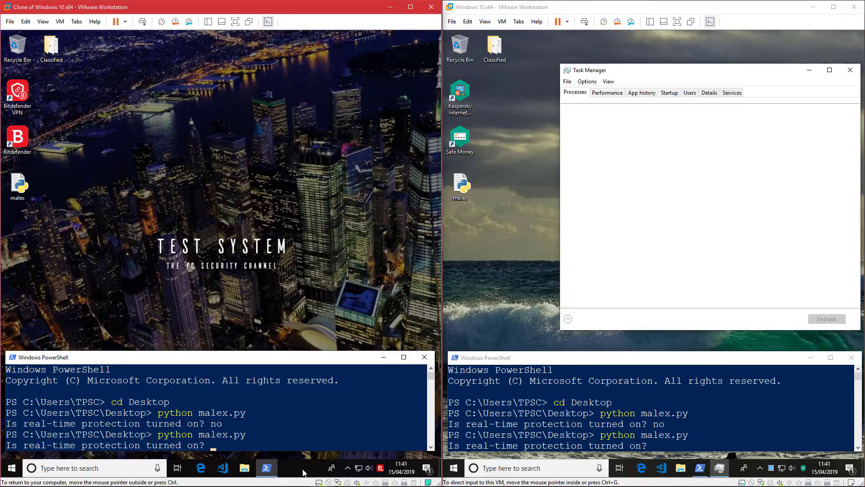
right_click(304, 473)
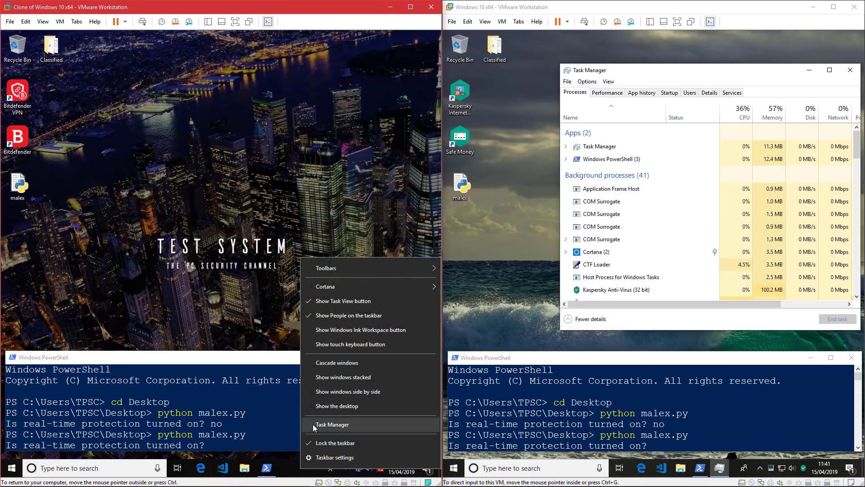
click(313, 423)
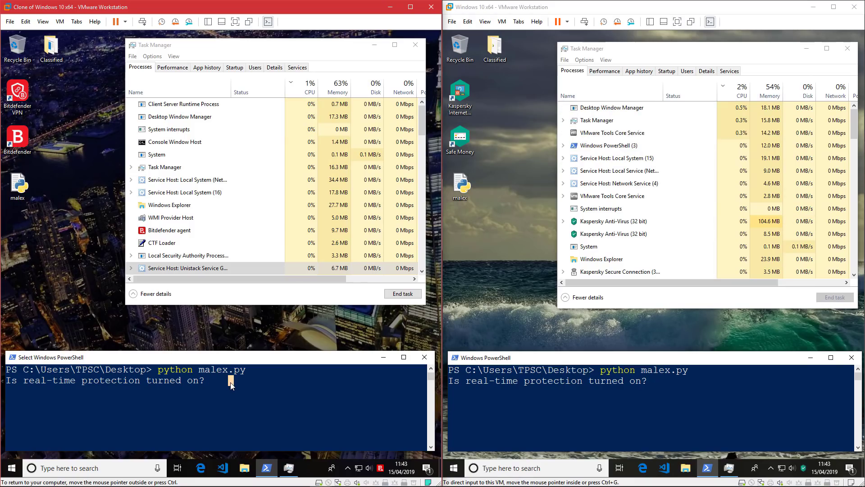
Step: Answer 'yes' to the real-time protection prompt on both machines to start the malware test
text(yes)
key(Return)
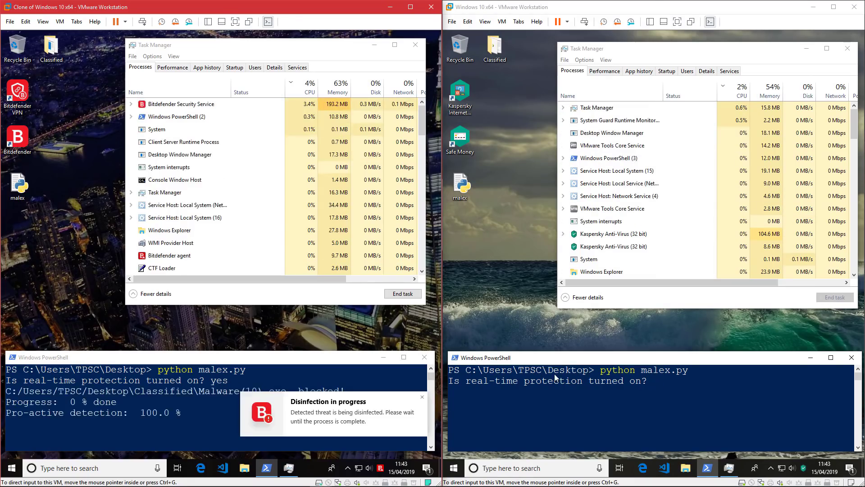
click(554, 374)
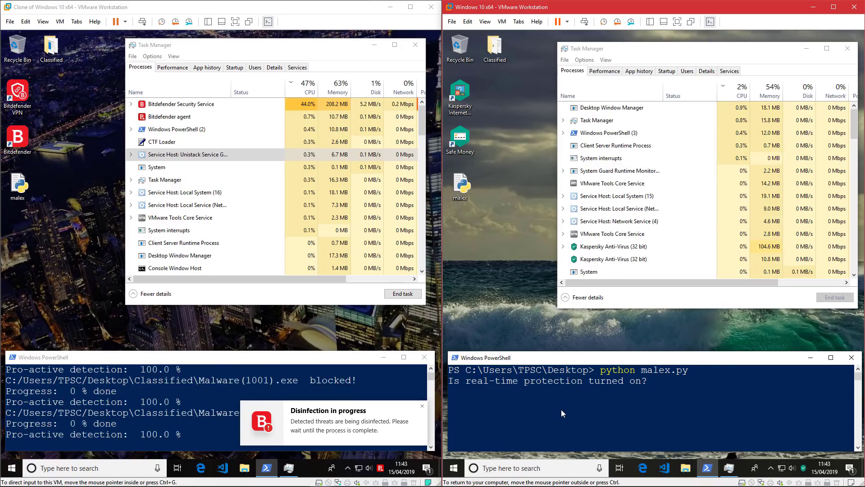
text(yes)
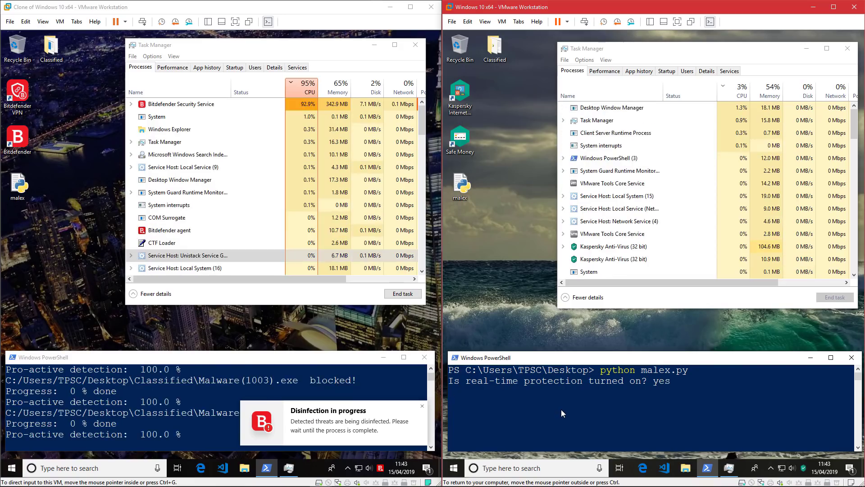
key(Return)
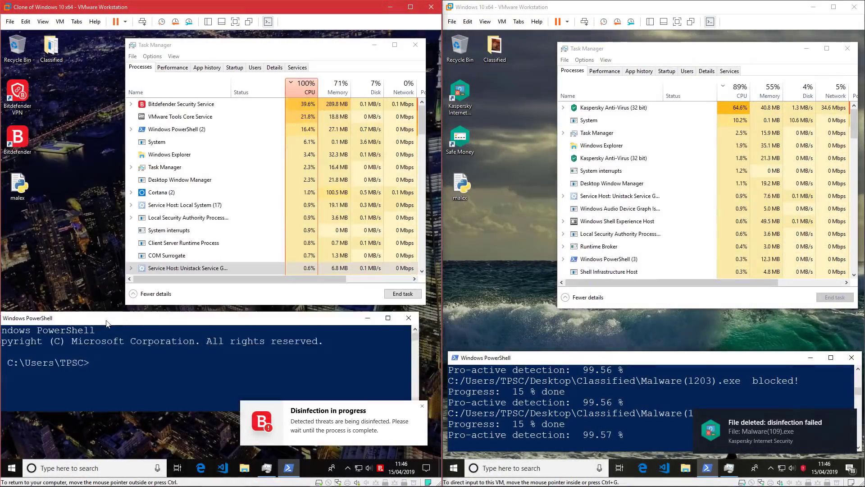
Step: Run python malex.py in the Bitdefender machine's PowerShell console
drag(107, 322, 129, 358)
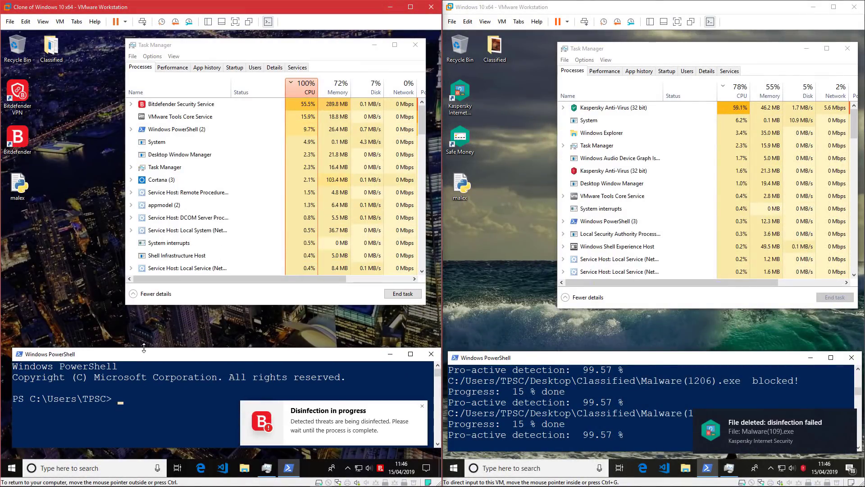
text(python malex.py)
key(Return)
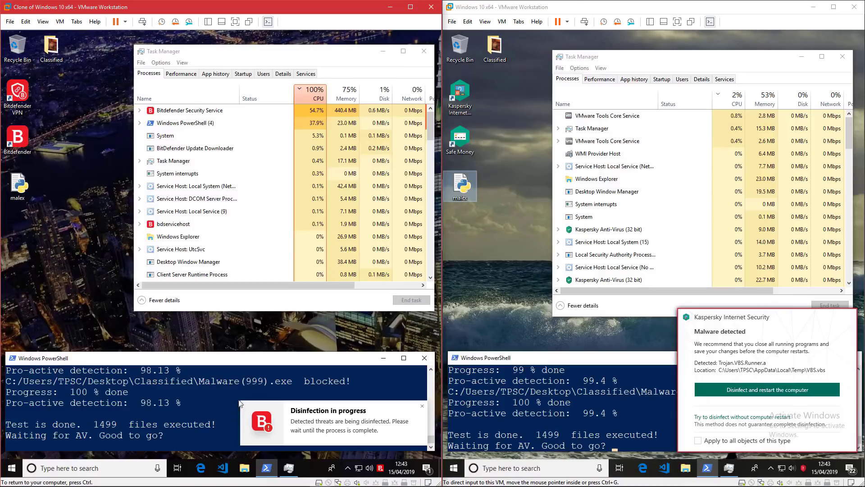
Step: Answer 'yes' to 'Good to go?' on both machines, then open Bitdefender's main window
click(189, 431)
text(yes)
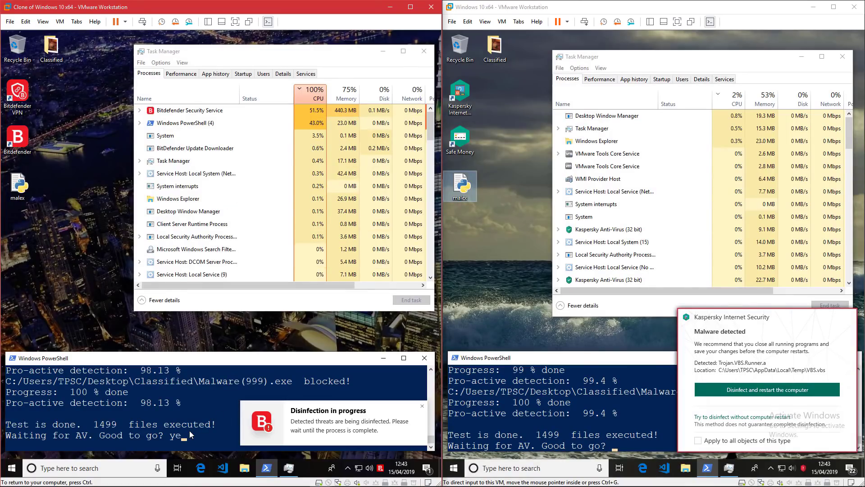
key(Return)
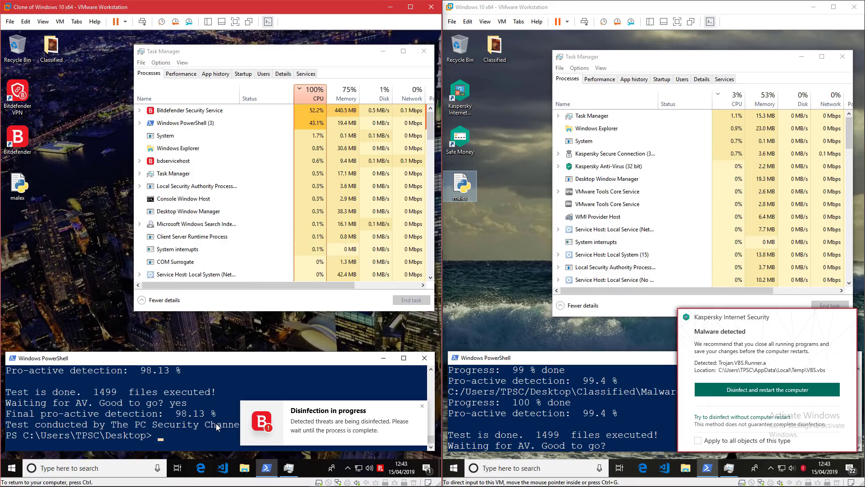
click(598, 421)
text(yes)
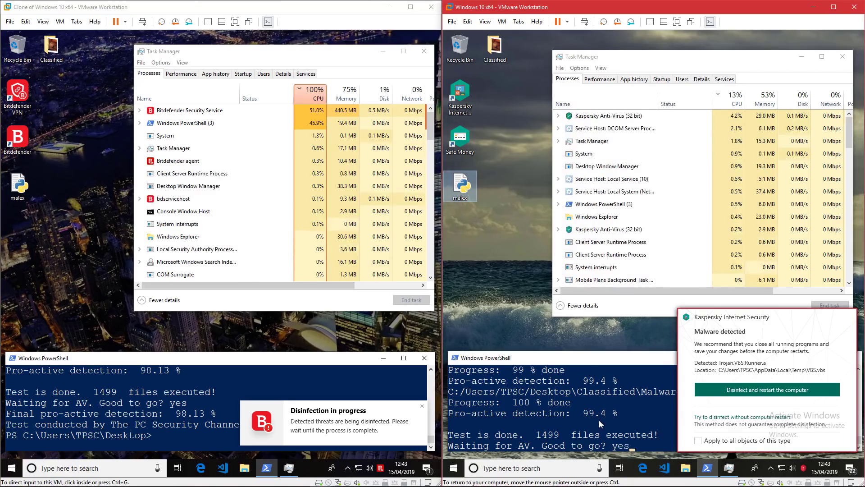
key(Return)
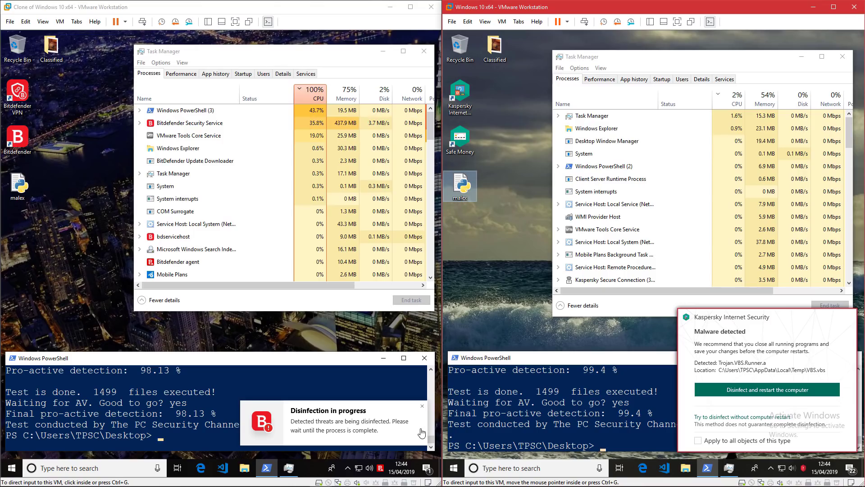
click(382, 468)
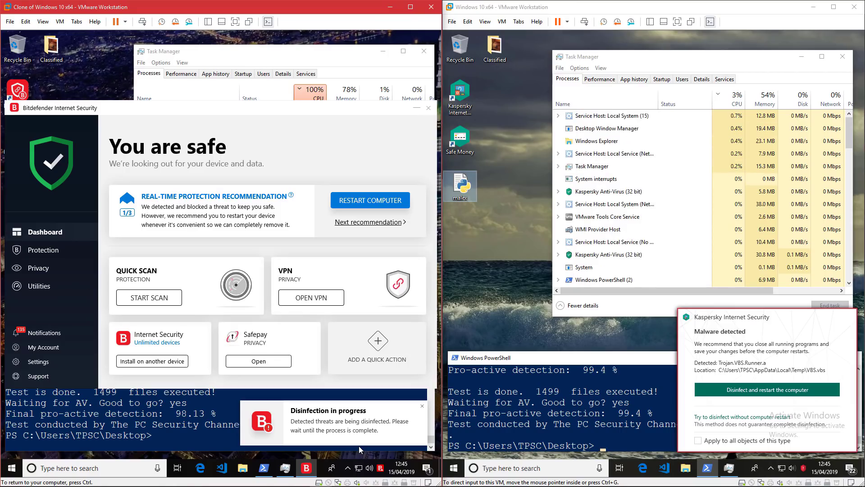
Step: View the excepted applications in Advanced Threat Defense settings, then close Bitdefender
click(37, 252)
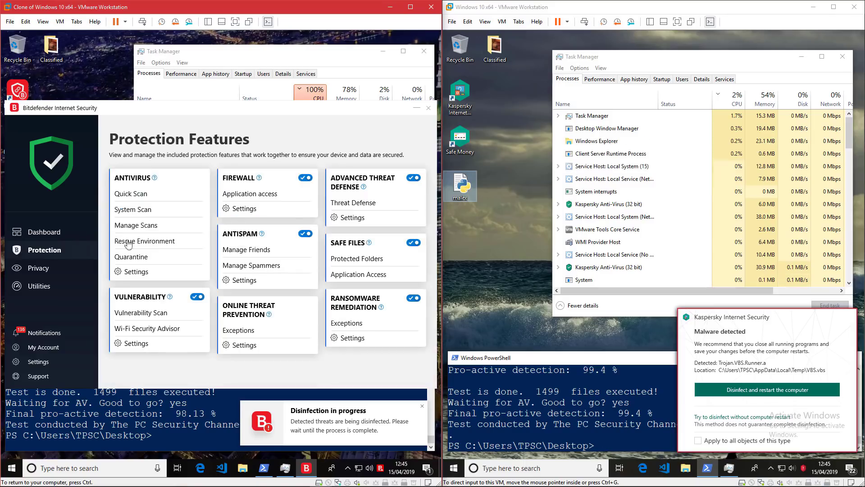
click(346, 217)
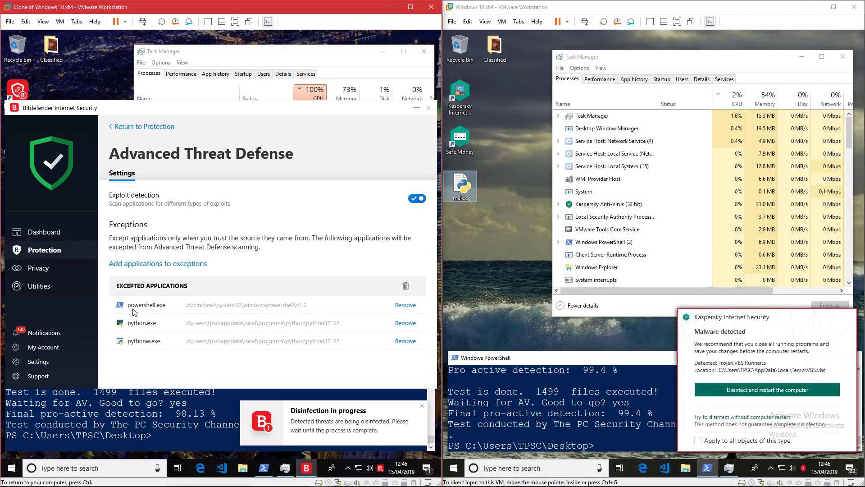
click(429, 108)
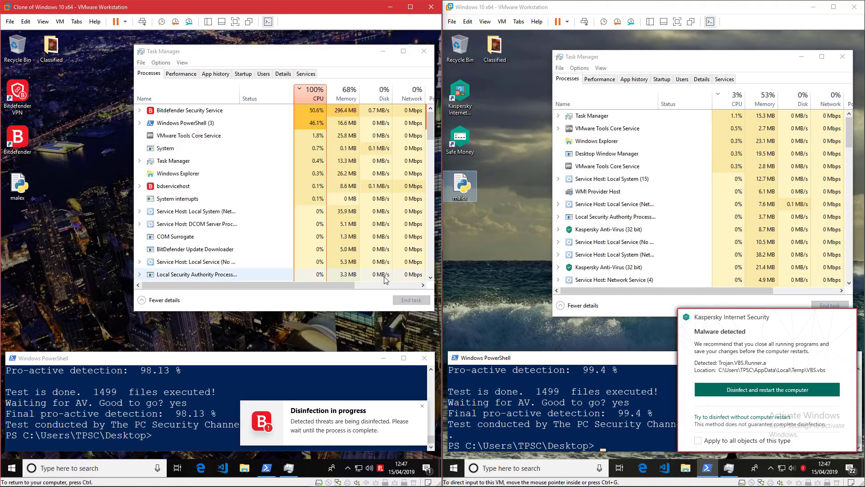
Step: Close Task Manager on both the Bitdefender and Kaspersky machines
click(423, 51)
click(842, 56)
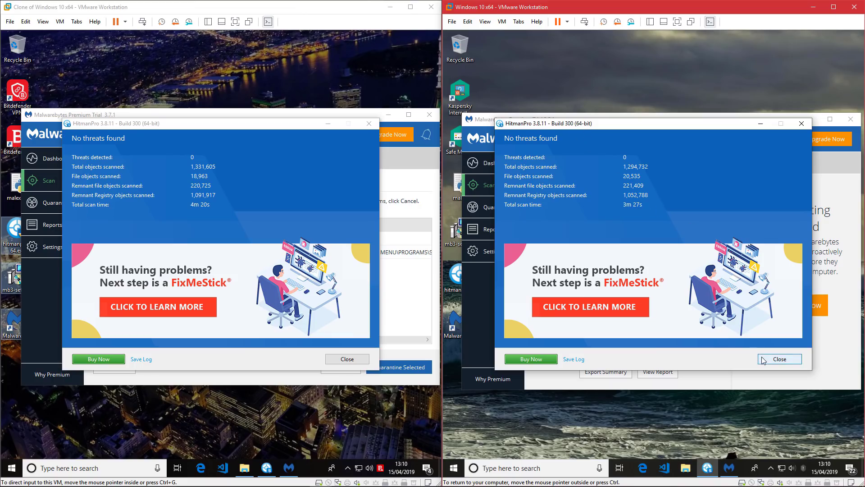
Step: Close the clean HitmanPro reports on both the Kaspersky and Bitdefender machines
click(780, 359)
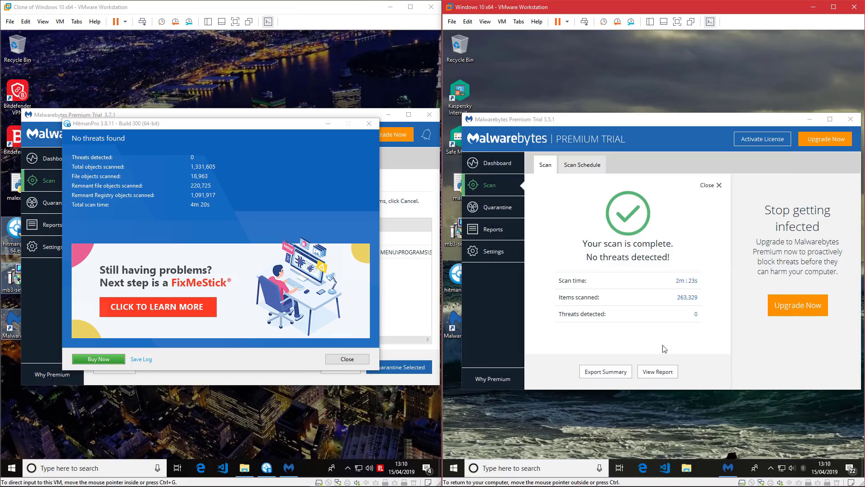
click(352, 362)
click(351, 362)
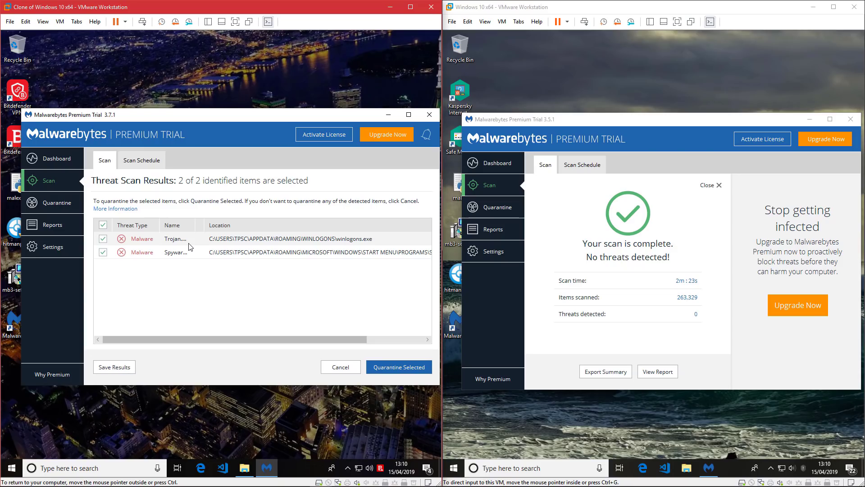
Step: Try running the flagged winlogons.exe in AppData\Roaming\winlogons and dismiss the can't-run error
click(245, 469)
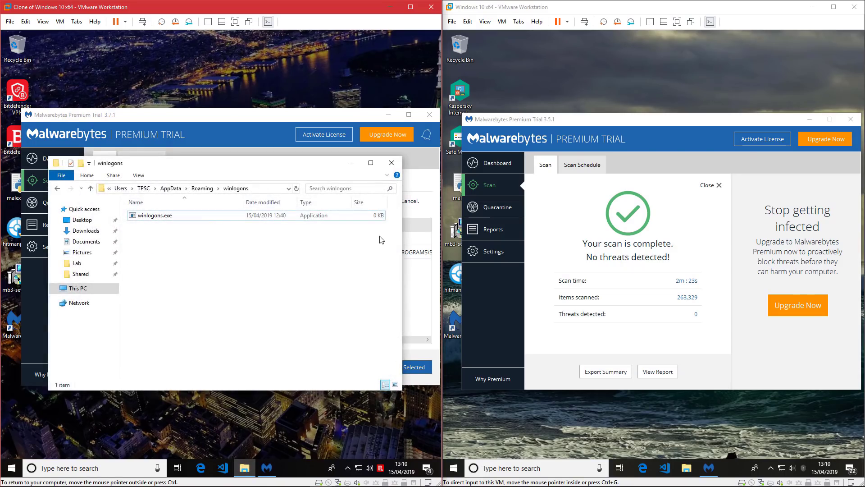
double_click(288, 215)
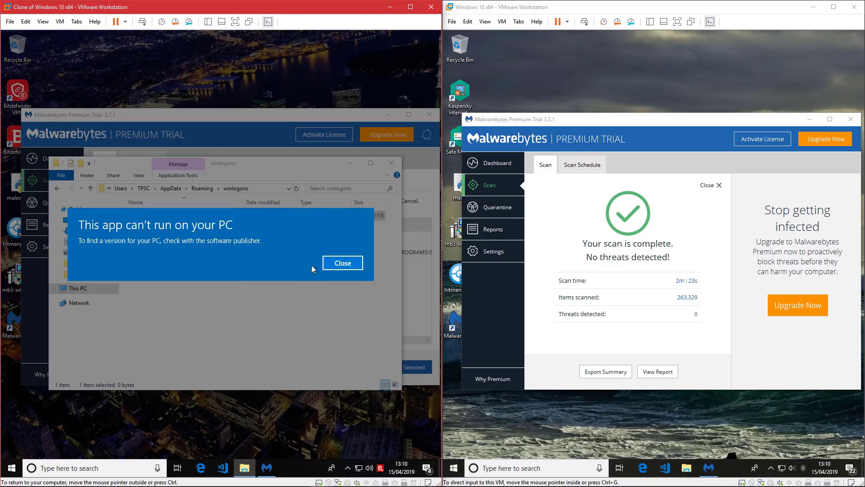
key(Escape)
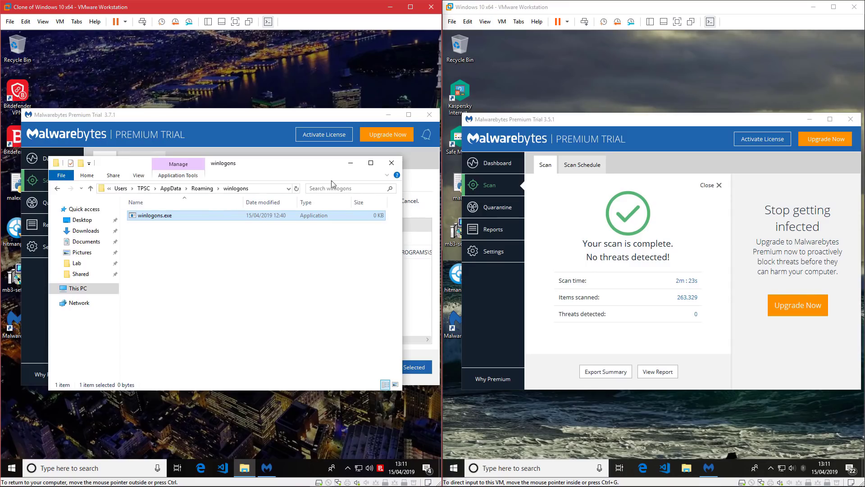
Step: Reopen the winlogons folder, select winlogons.exe, and return to the Malwarebytes results
key(alt+Tab)
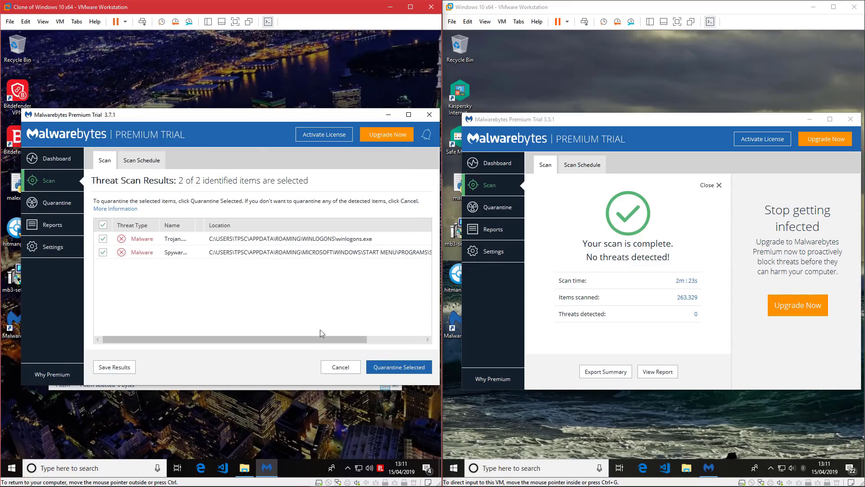
drag(321, 339, 377, 339)
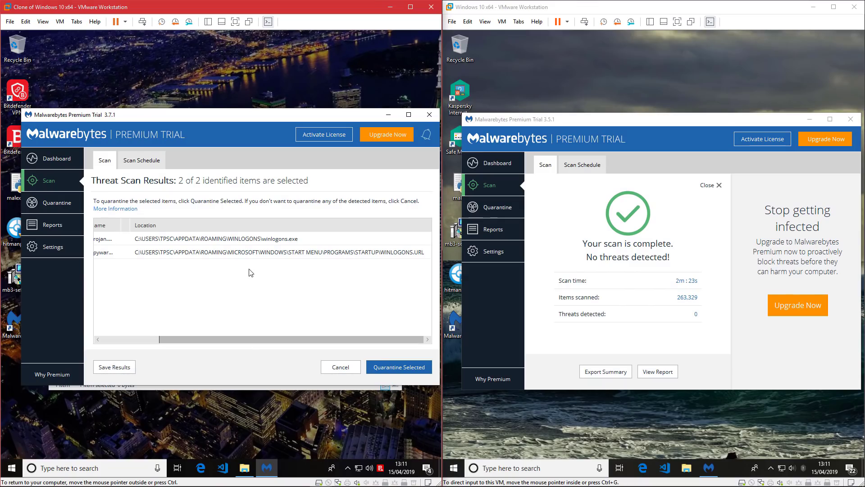
click(244, 468)
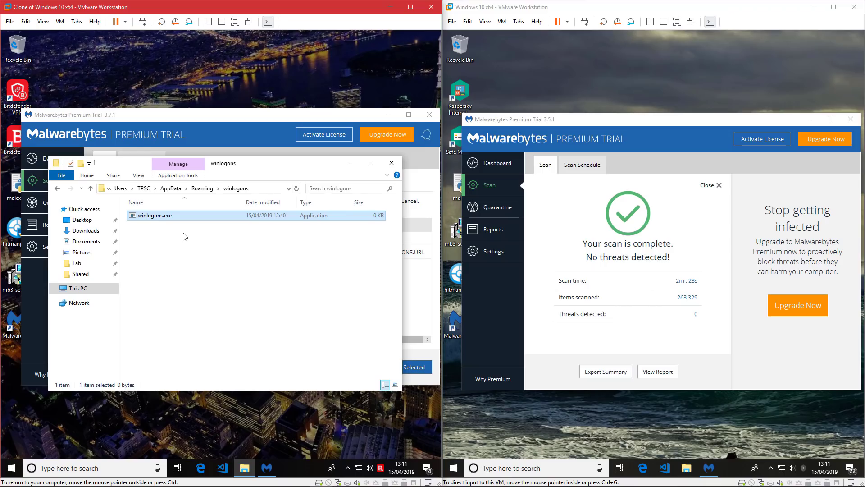
key(alt+Up)
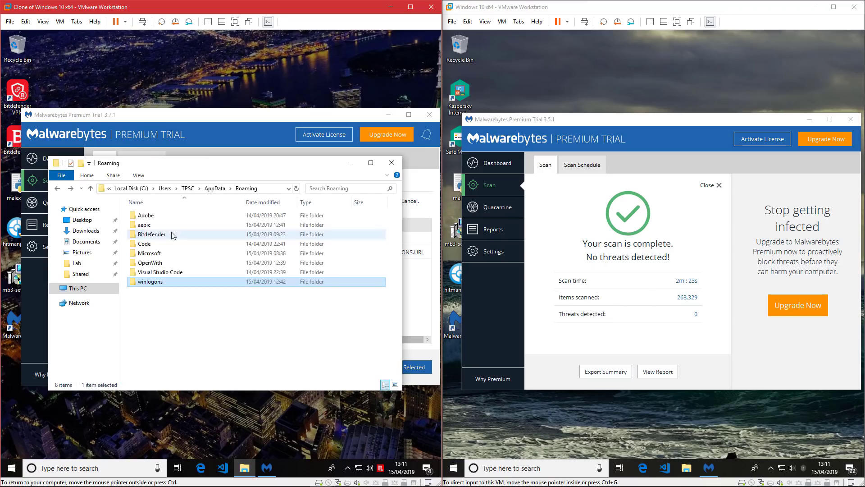
double_click(169, 280)
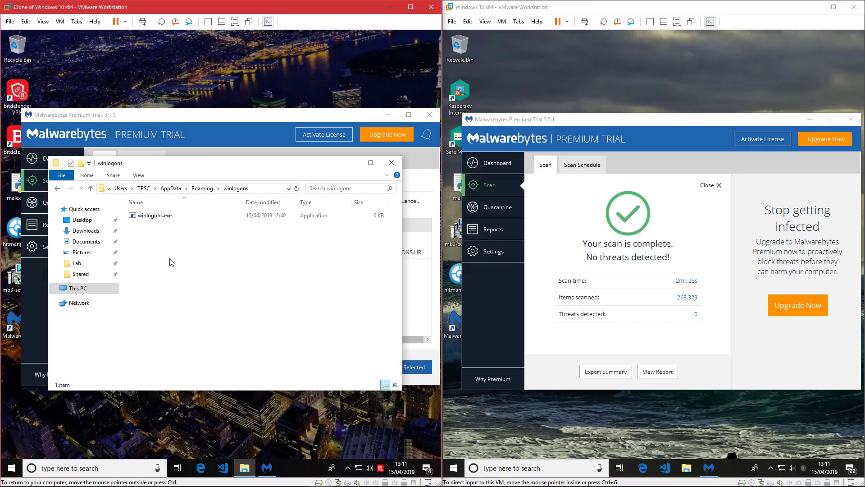
drag(159, 240, 386, 200)
click(410, 211)
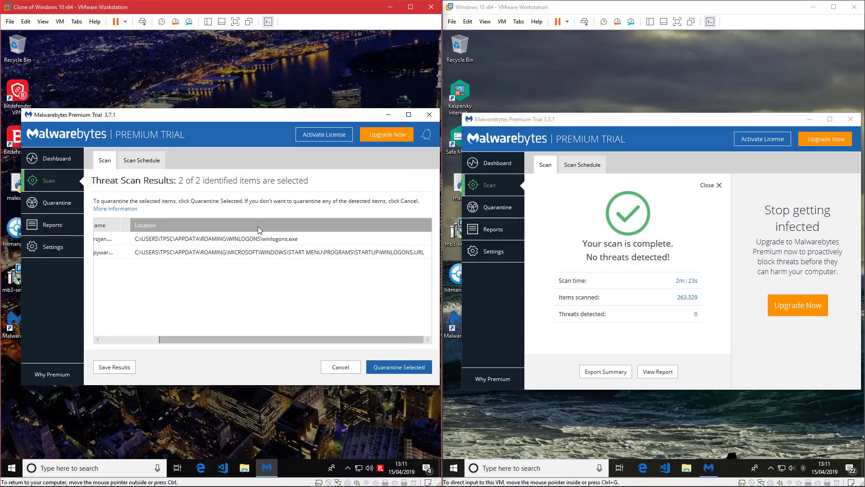